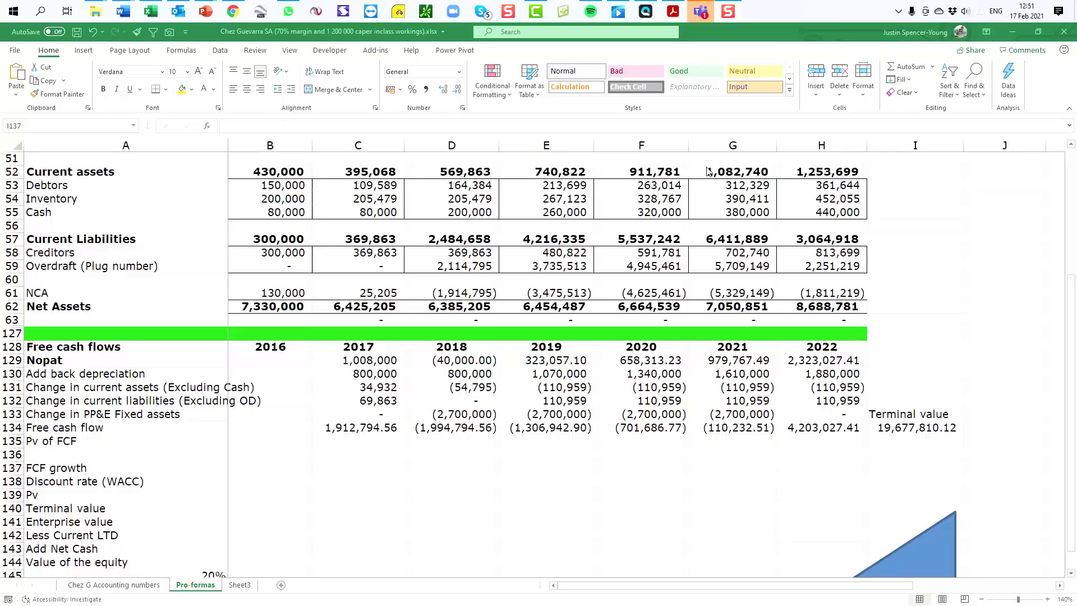
Step: Review the projected income statement, balance sheet and free cash flows from 2018 onward
{"action": "scroll", "coordinate": [605, 237], "scroll_direction": "up", "scroll_amount": 17}
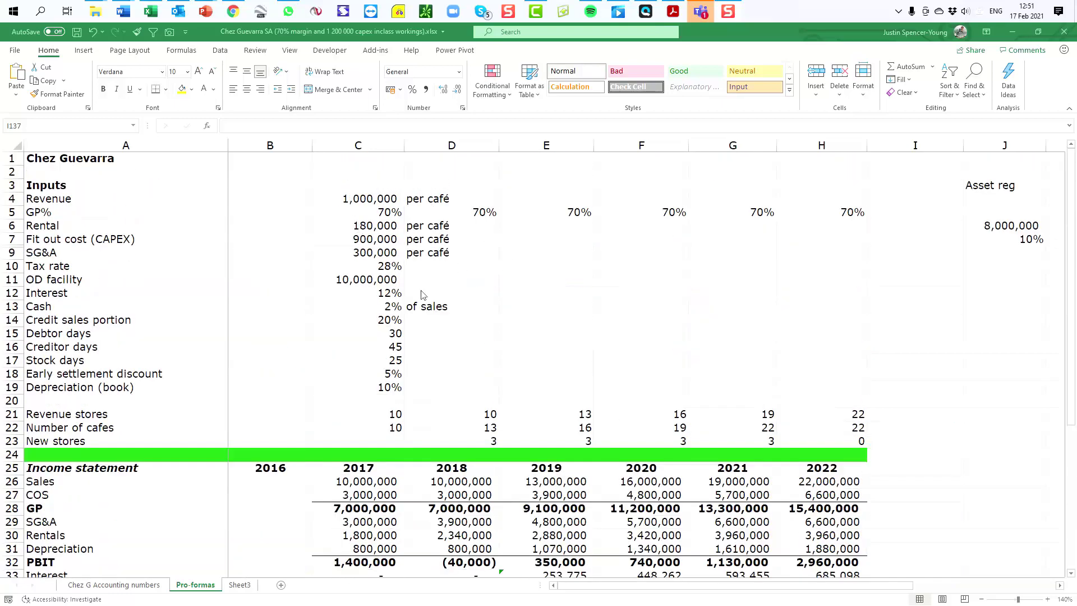
{"action": "scroll", "coordinate": [423, 296], "scroll_direction": "down", "scroll_amount": 3}
{"action": "left_click_drag", "start_coordinate": [363, 348], "coordinate": [808, 508]}
{"action": "scroll", "coordinate": [802, 494], "scroll_direction": "down", "scroll_amount": 8}
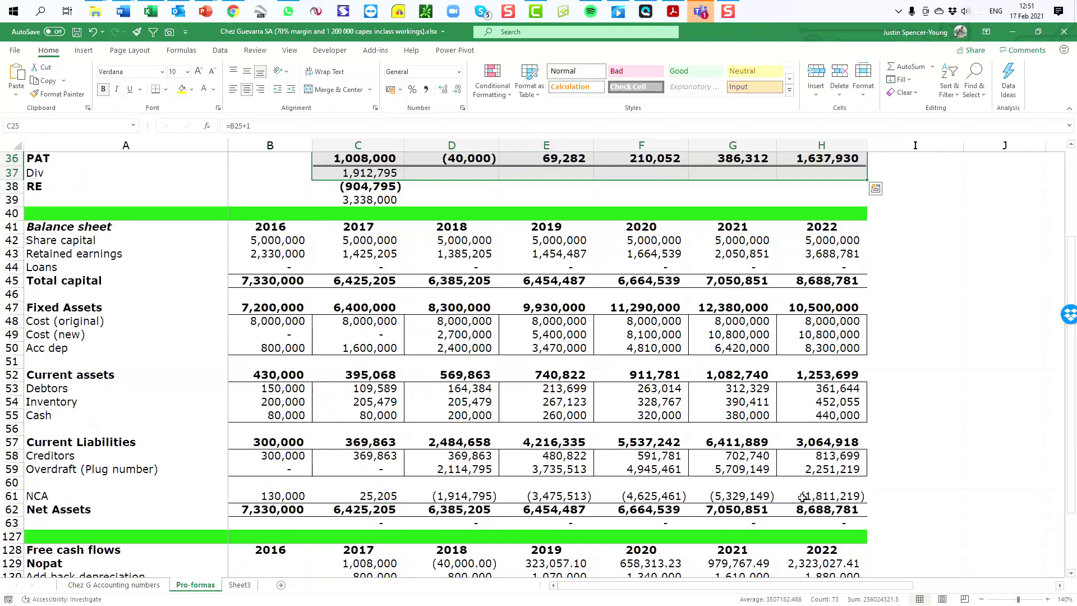
{"action": "left_click_drag", "start_coordinate": [359, 227], "coordinate": [830, 507]}
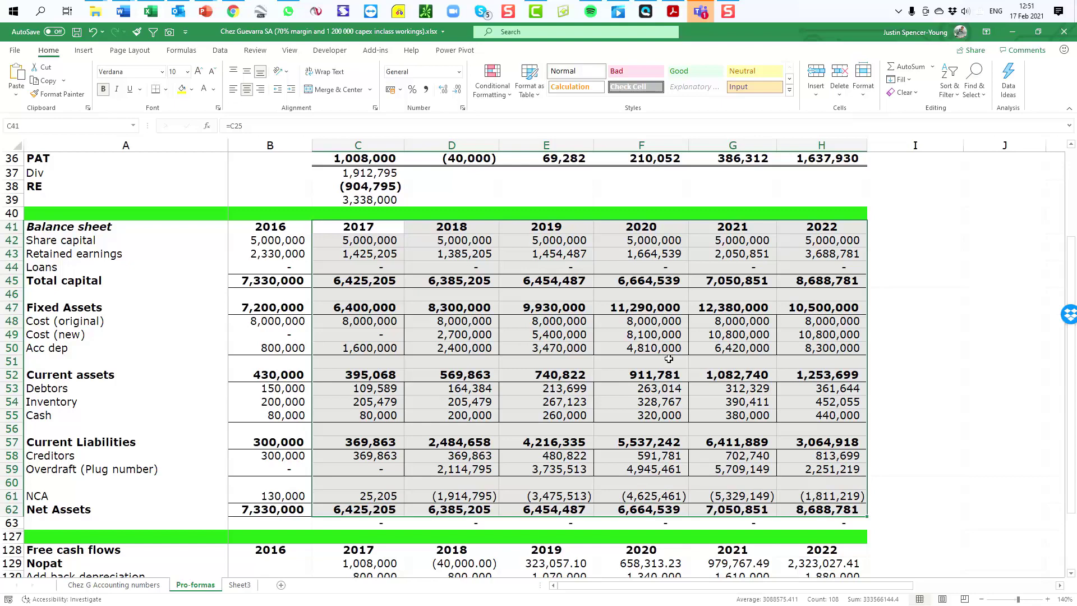
{"action": "scroll", "coordinate": [669, 357], "scroll_direction": "down", "scroll_amount": 7}
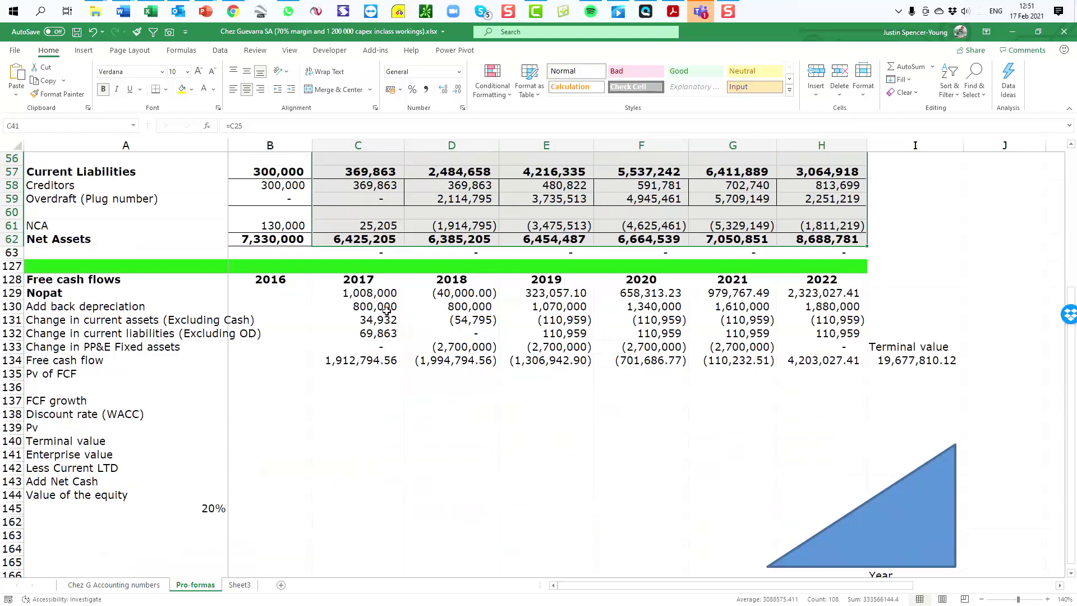
{"action": "left_click_drag", "start_coordinate": [364, 297], "coordinate": [782, 357]}
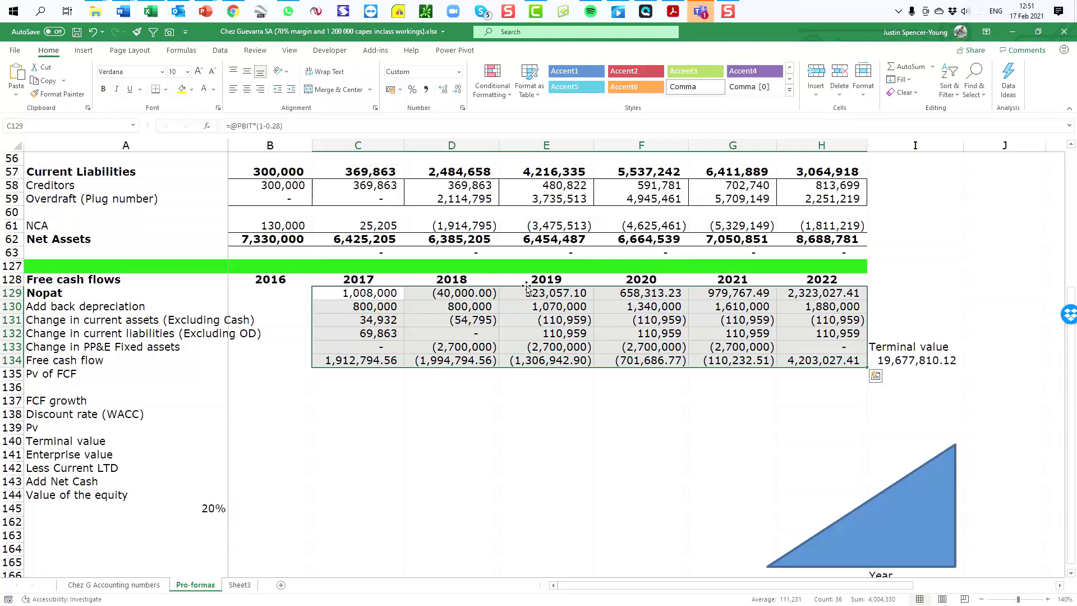
{"action": "left_click_drag", "start_coordinate": [469, 296], "coordinate": [802, 359]}
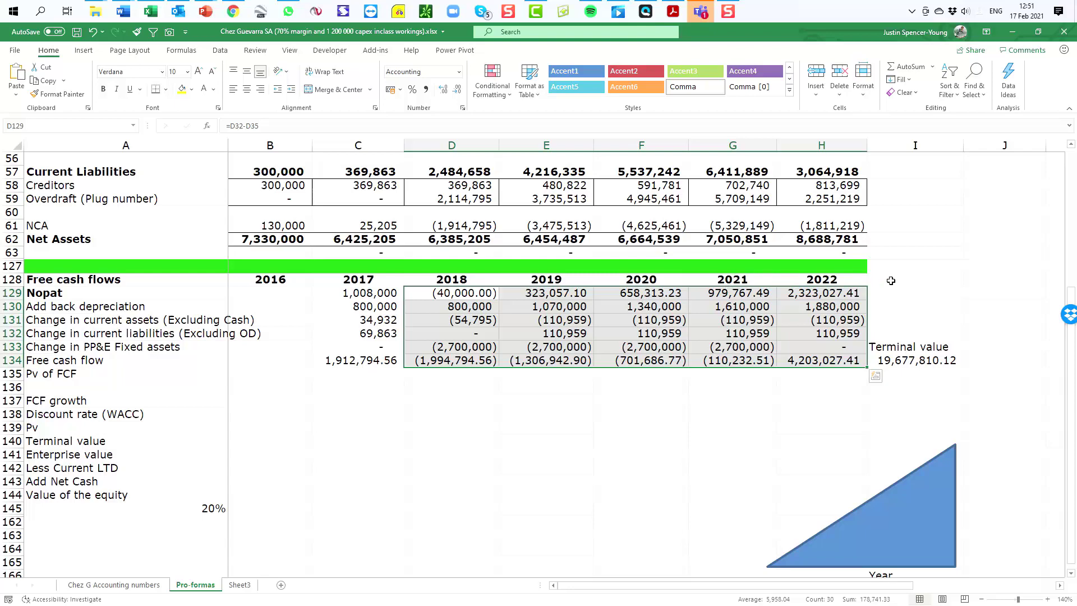
{"action": "left_click_drag", "start_coordinate": [889, 281], "coordinate": [1055, 280]}
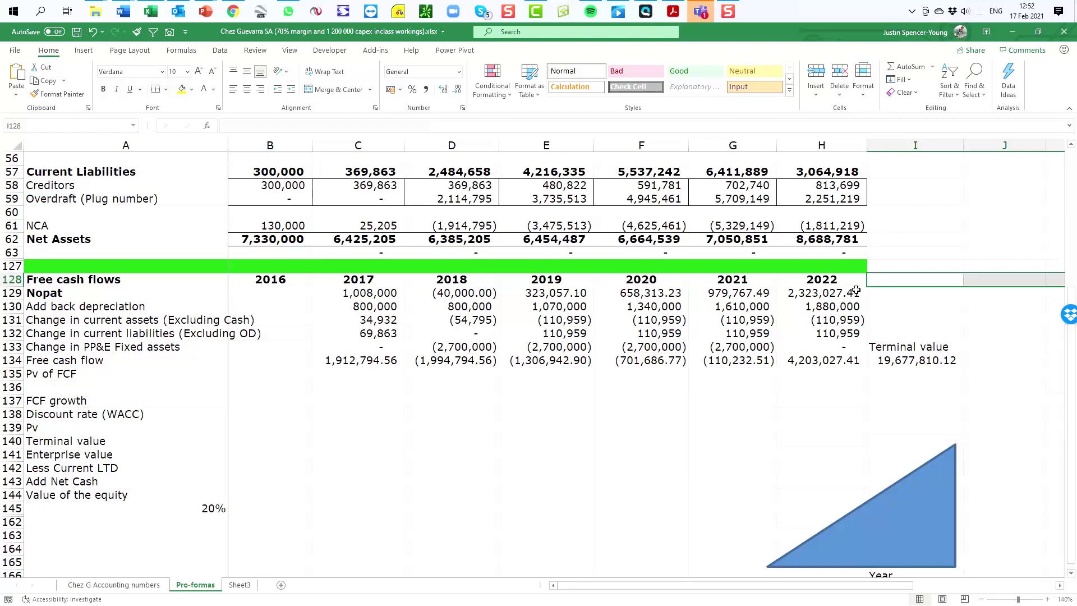
Step: Inspect the I134 formula =(H134*(1+FCFGrowth))/(DiscountRate-FCFGrowth), keeping 19,677,810.12 unchanged
{"action": "left_click", "coordinate": [905, 362]}
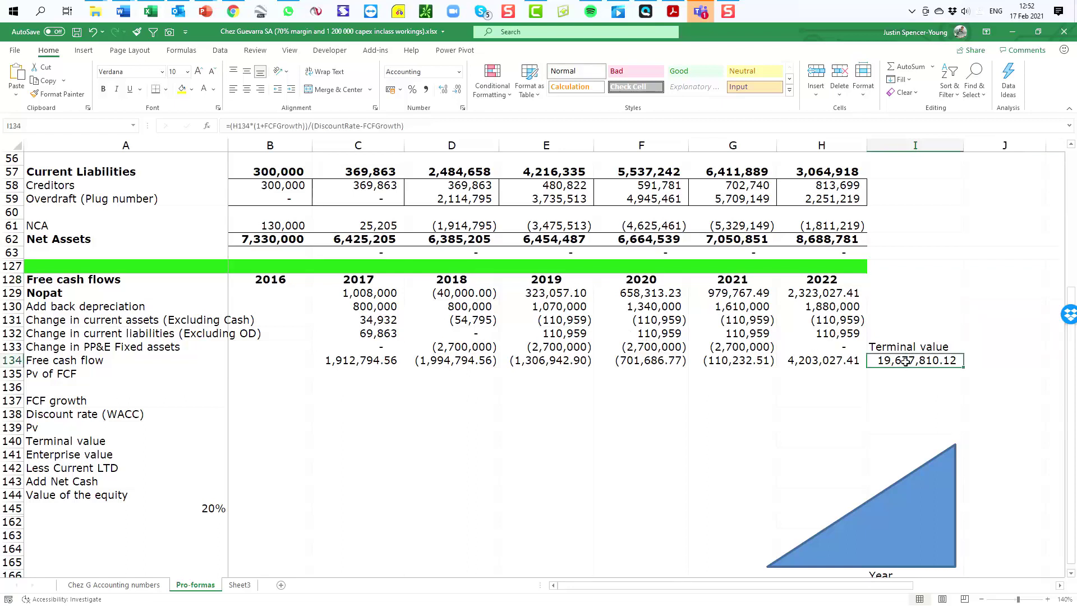
{"action": "key", "text": "F2"}
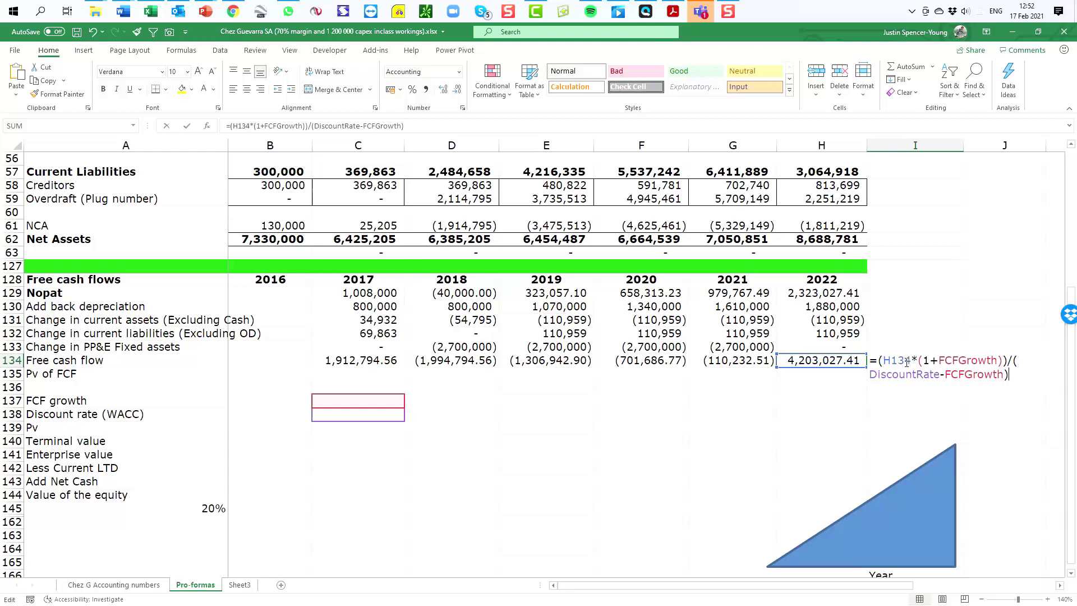
{"action": "left_click", "coordinate": [1059, 585]}
{"action": "left_click", "coordinate": [1060, 586]}
{"action": "left_click", "coordinate": [1060, 585]}
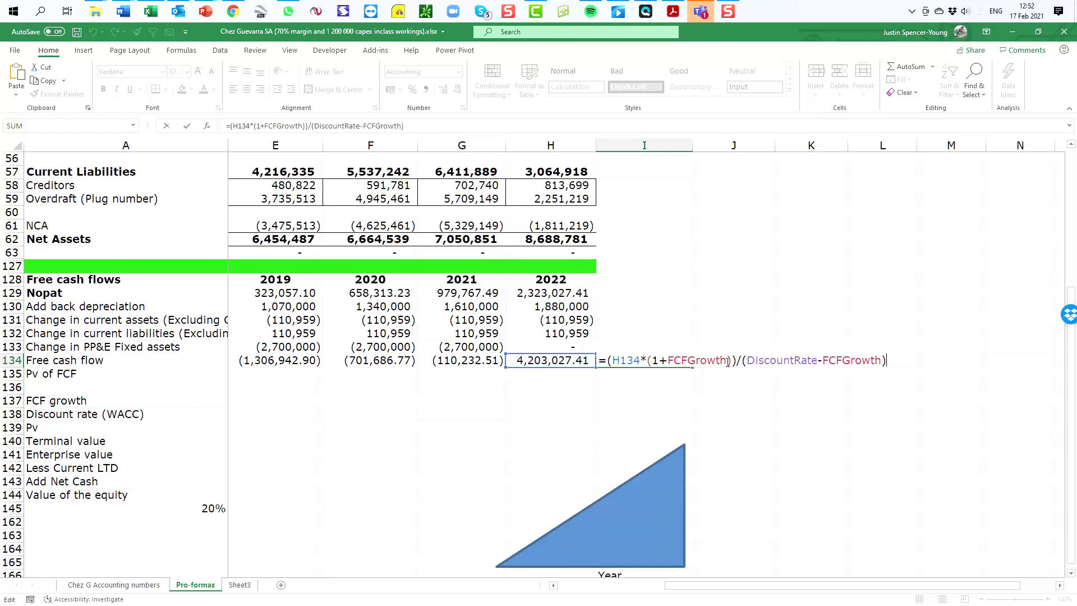
{"action": "left_click_drag", "start_coordinate": [731, 360], "coordinate": [608, 360]}
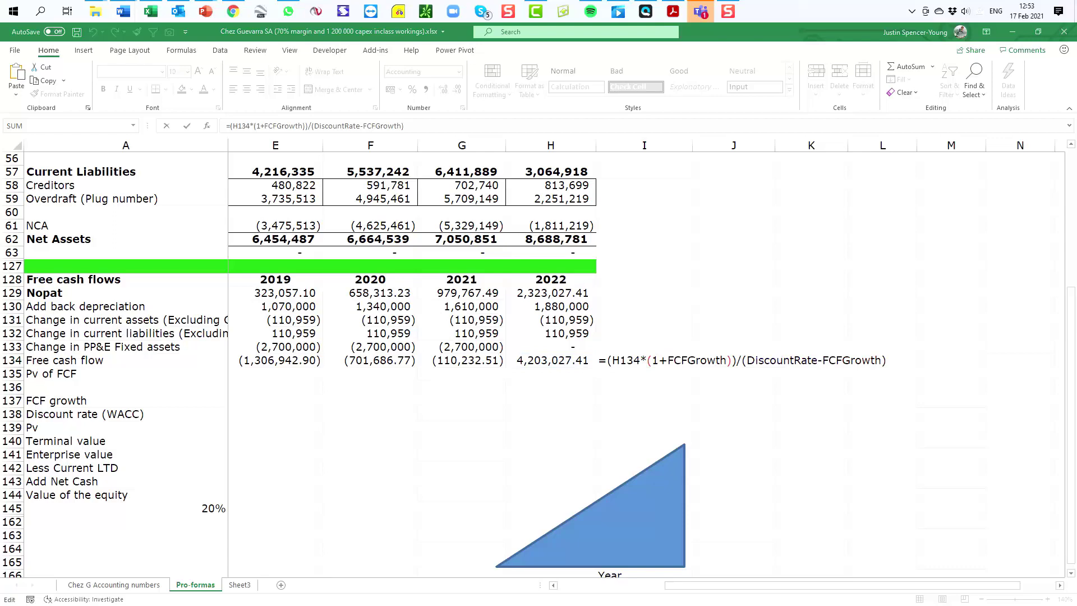
{"action": "key", "text": "ctrl+Return"}
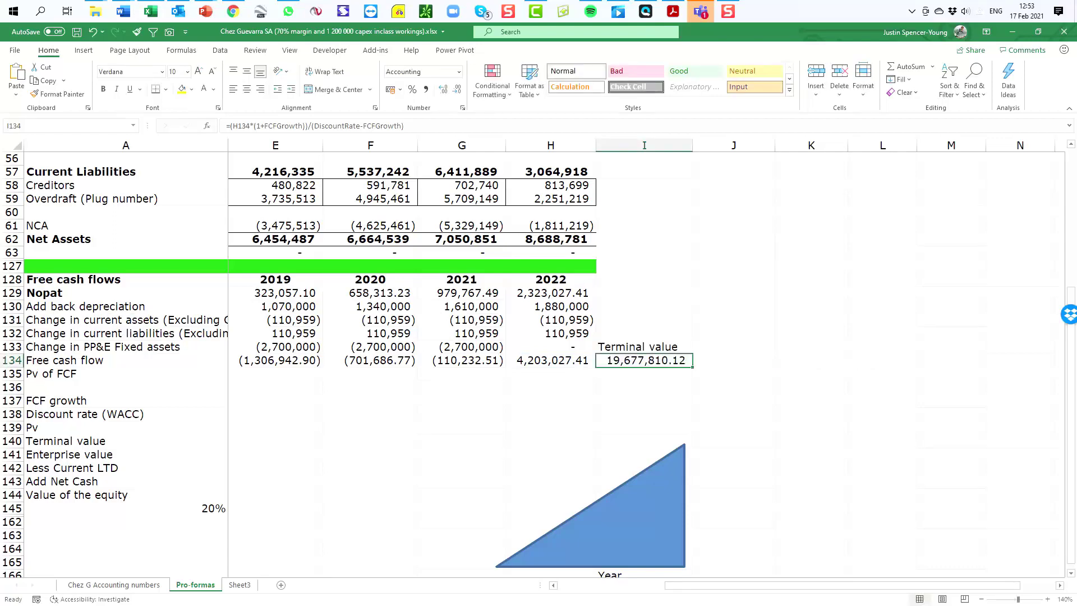
{"action": "key", "text": "Print"}
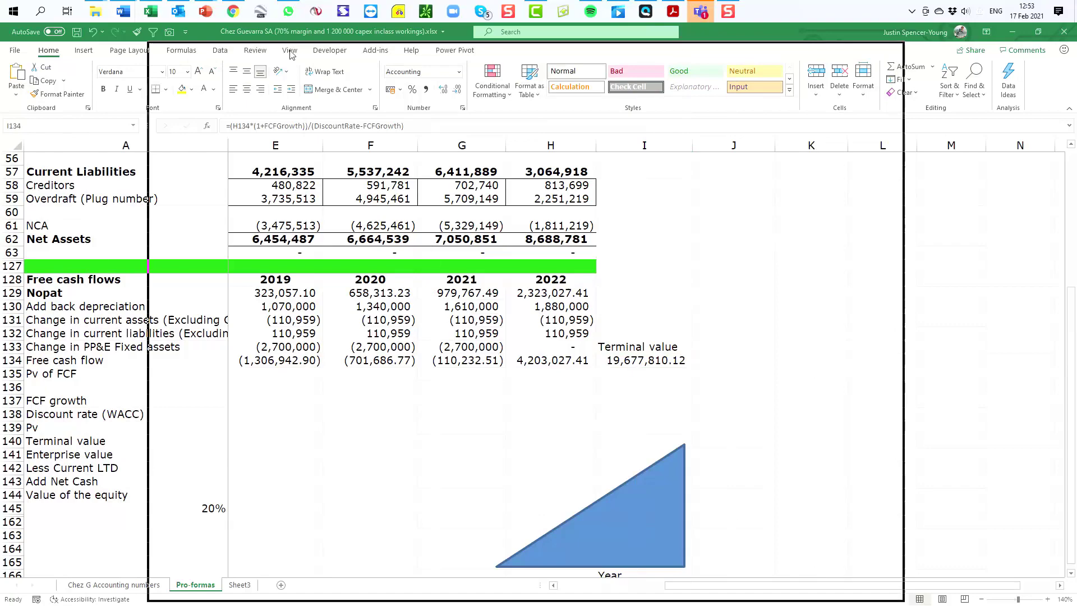
Step: Highlight the case's sentence assuming a 3% growth rate and 25% discount rate
{"action": "scroll", "coordinate": [536, 353], "scroll_direction": "down", "scroll_amount": 10}
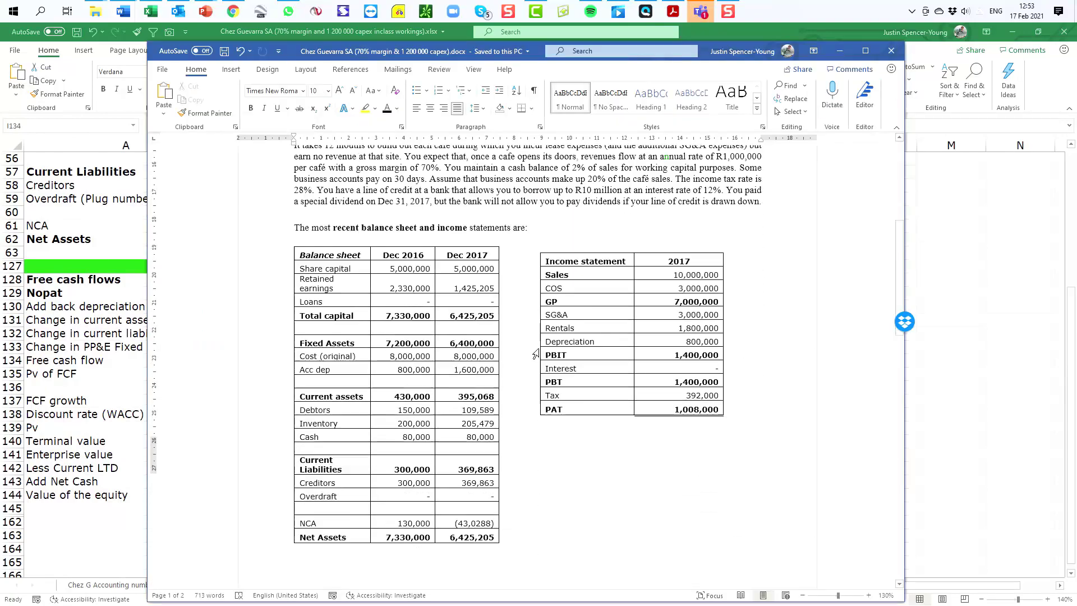
{"action": "scroll", "coordinate": [535, 354], "scroll_direction": "down", "scroll_amount": 15}
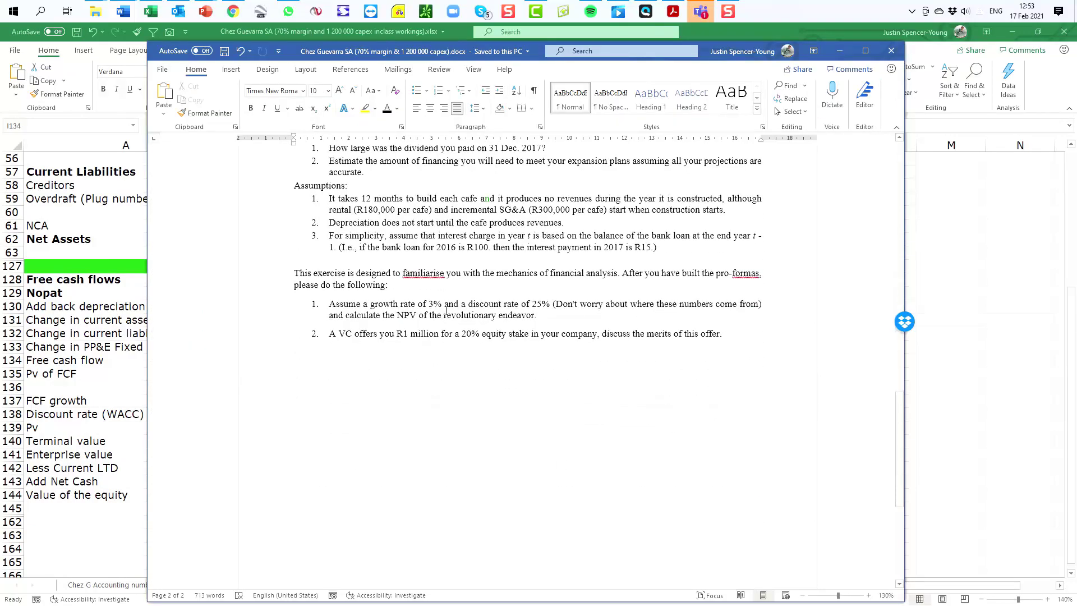
{"action": "left_click_drag", "start_coordinate": [337, 304], "coordinate": [555, 306]}
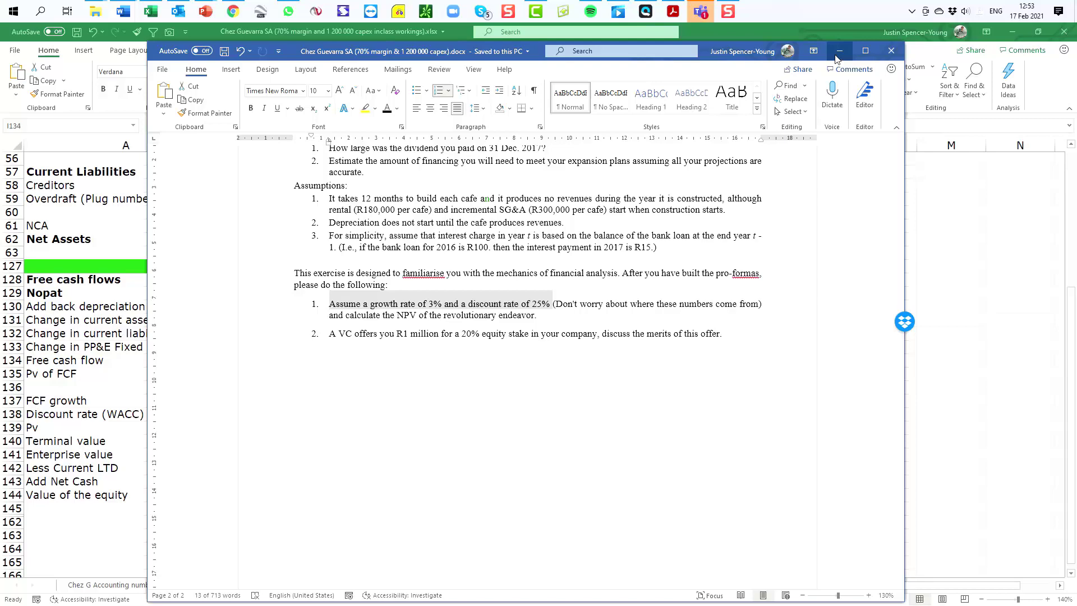
{"action": "left_click", "coordinate": [840, 52]}
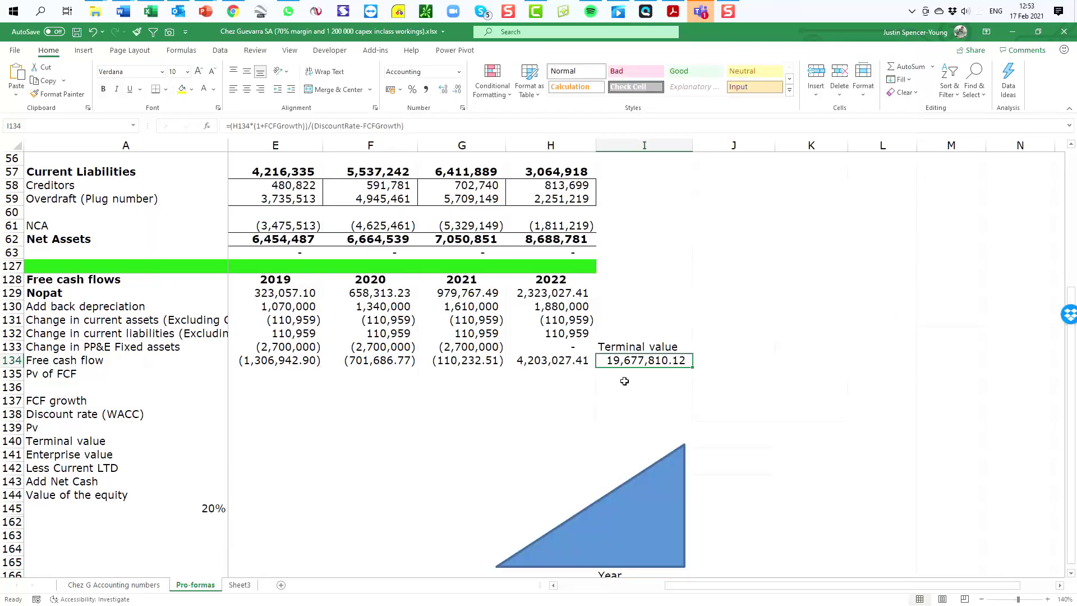
{"action": "double_click", "coordinate": [642, 363]}
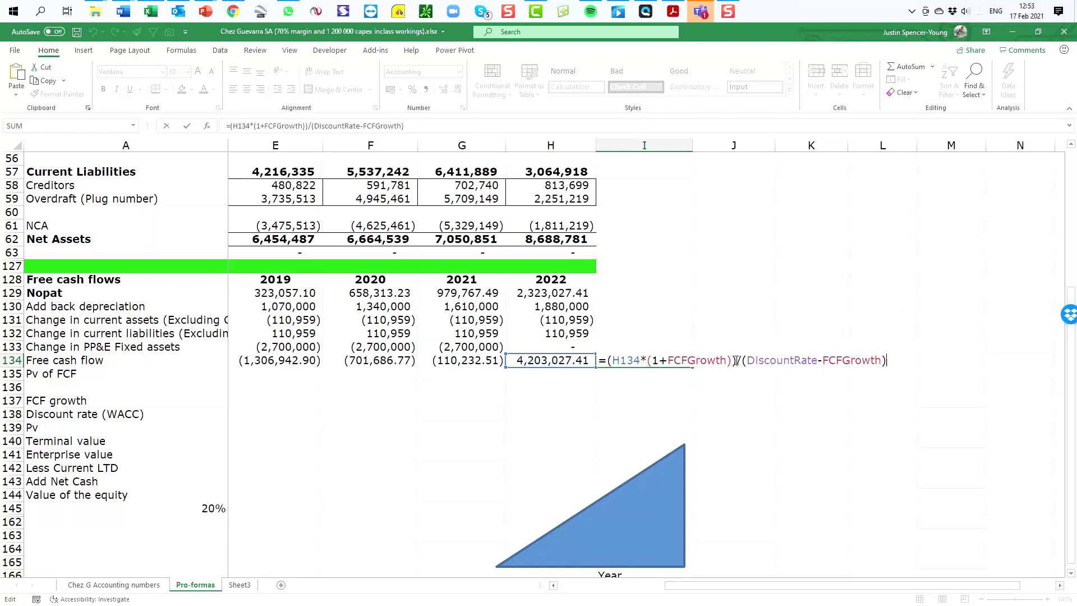
{"action": "left_click_drag", "start_coordinate": [735, 360], "coordinate": [613, 364]}
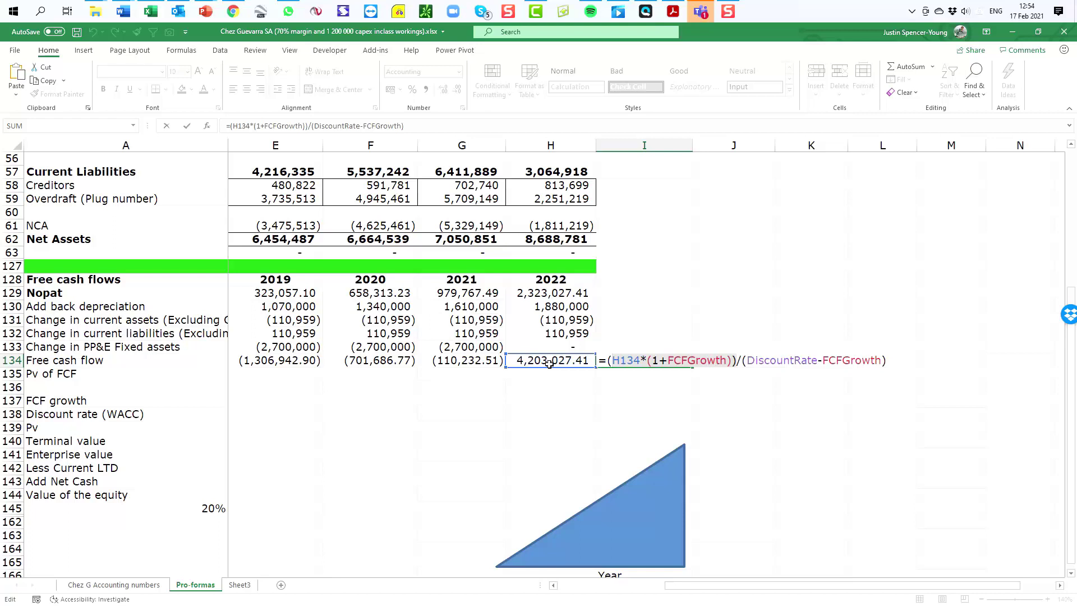
{"action": "left_click_drag", "start_coordinate": [742, 361], "coordinate": [887, 360]}
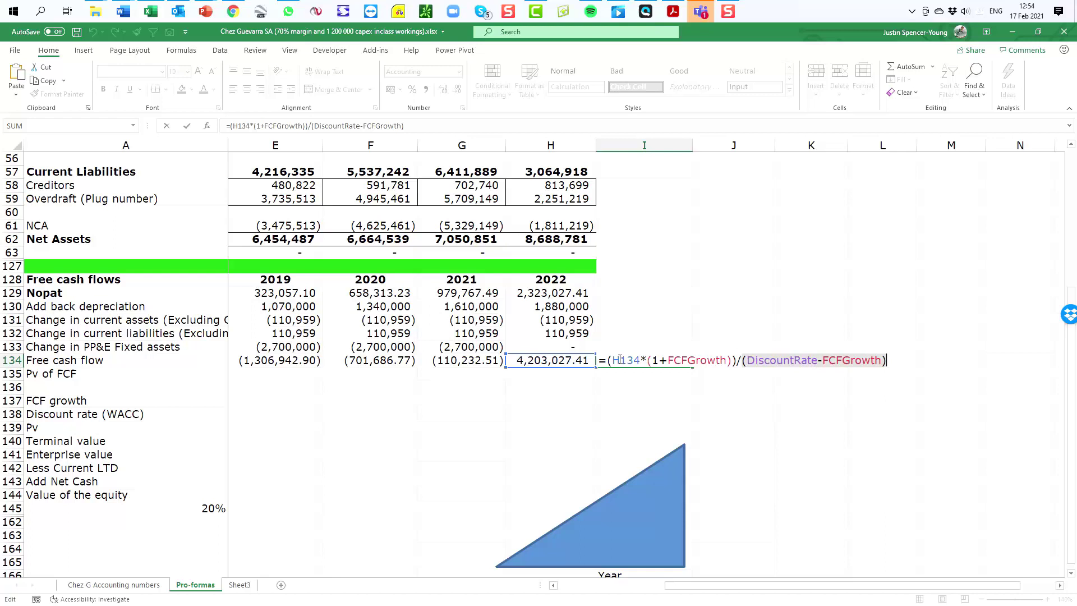
{"action": "key", "text": "ctrl+Return"}
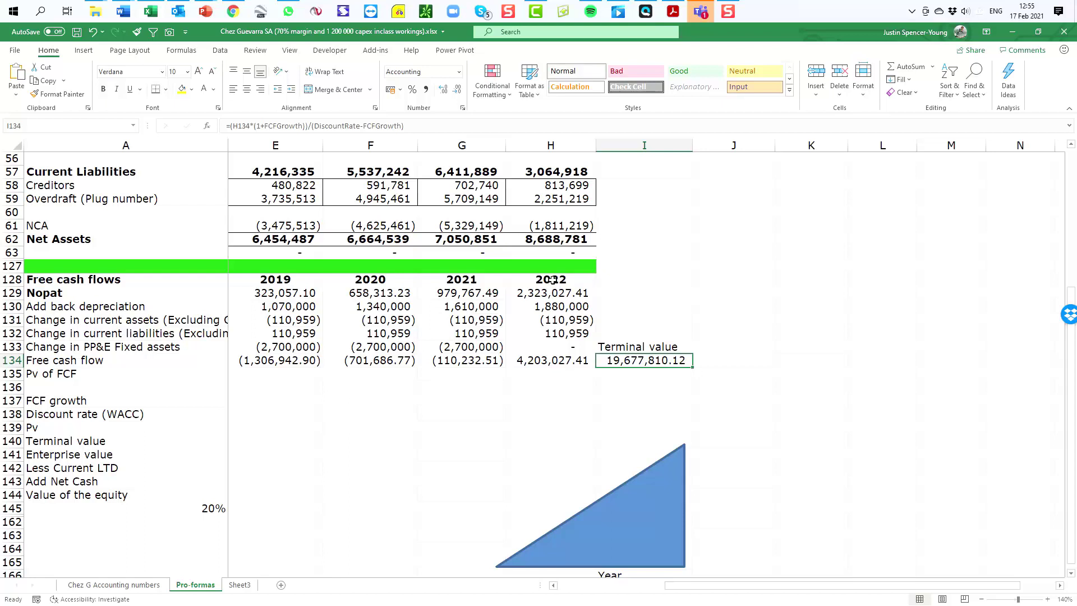
{"action": "left_click_drag", "start_coordinate": [553, 279], "coordinate": [553, 357]}
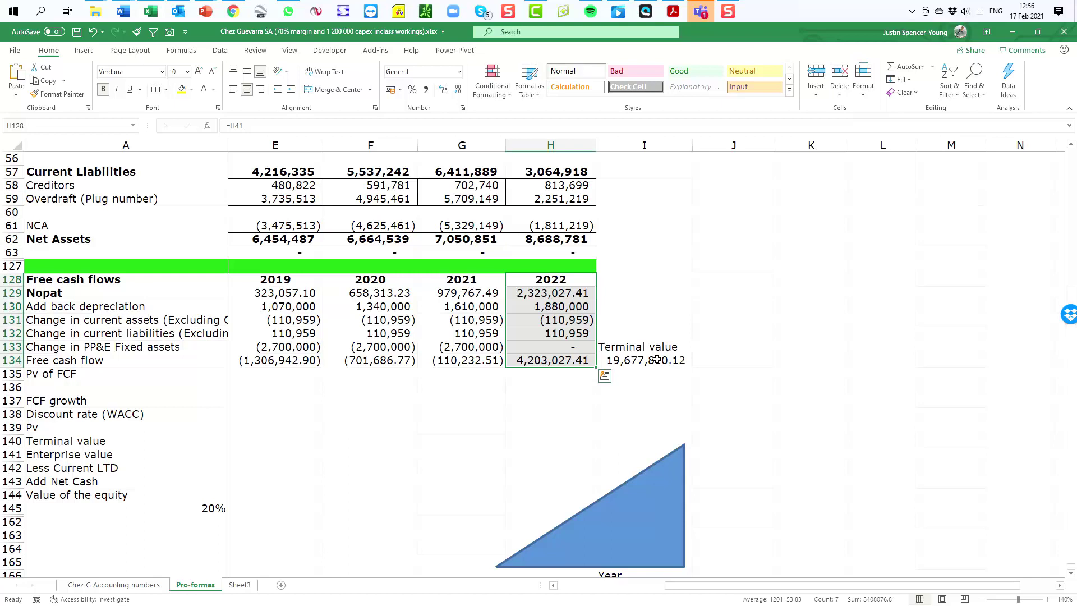
{"action": "left_click", "coordinate": [658, 360]}
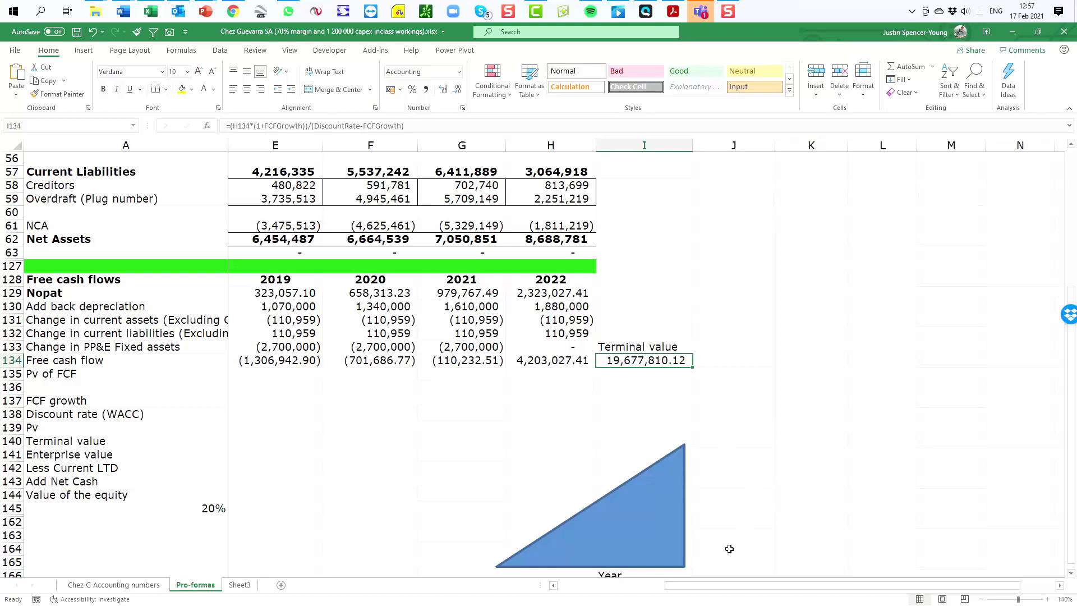
{"action": "left_click_drag", "start_coordinate": [715, 588], "coordinate": [606, 581]}
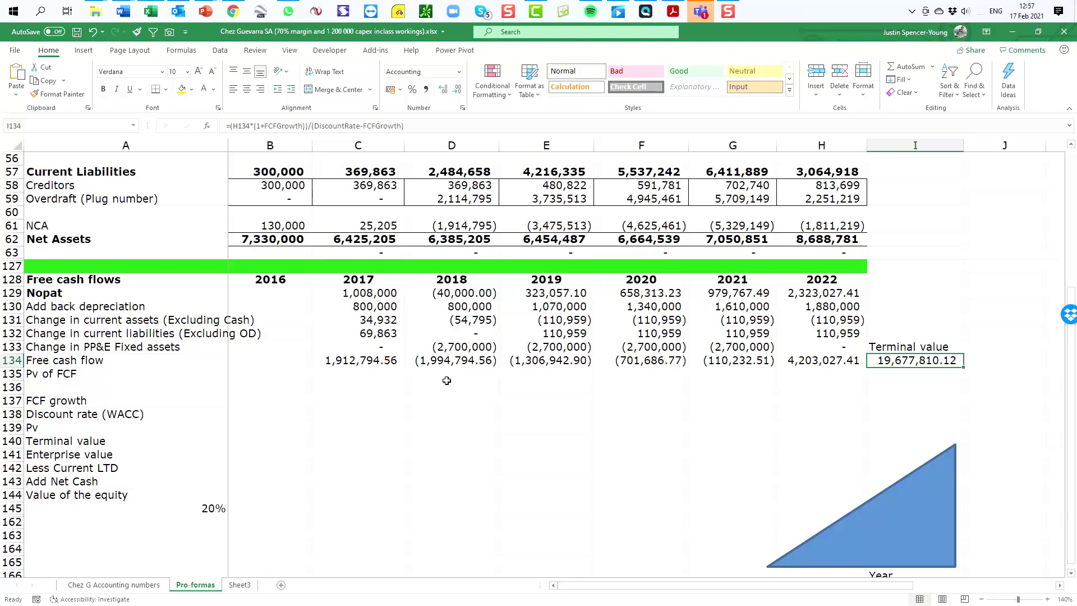
{"action": "left_click", "coordinate": [446, 363]}
{"action": "left_click", "coordinate": [534, 361]}
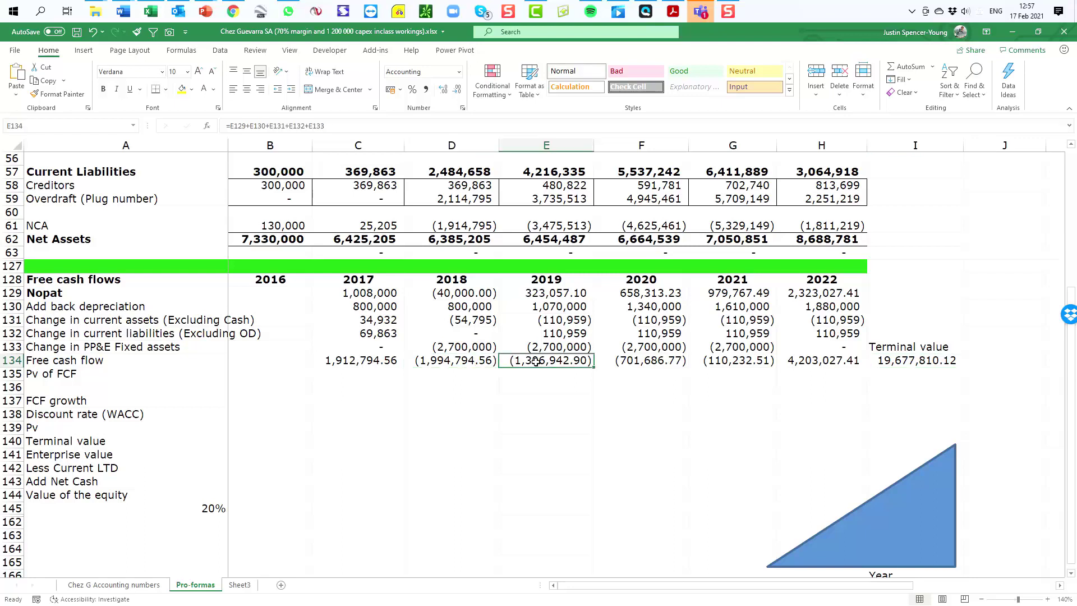
{"action": "left_click", "coordinate": [642, 363]}
{"action": "left_click", "coordinate": [717, 363]}
{"action": "left_click", "coordinate": [802, 363]}
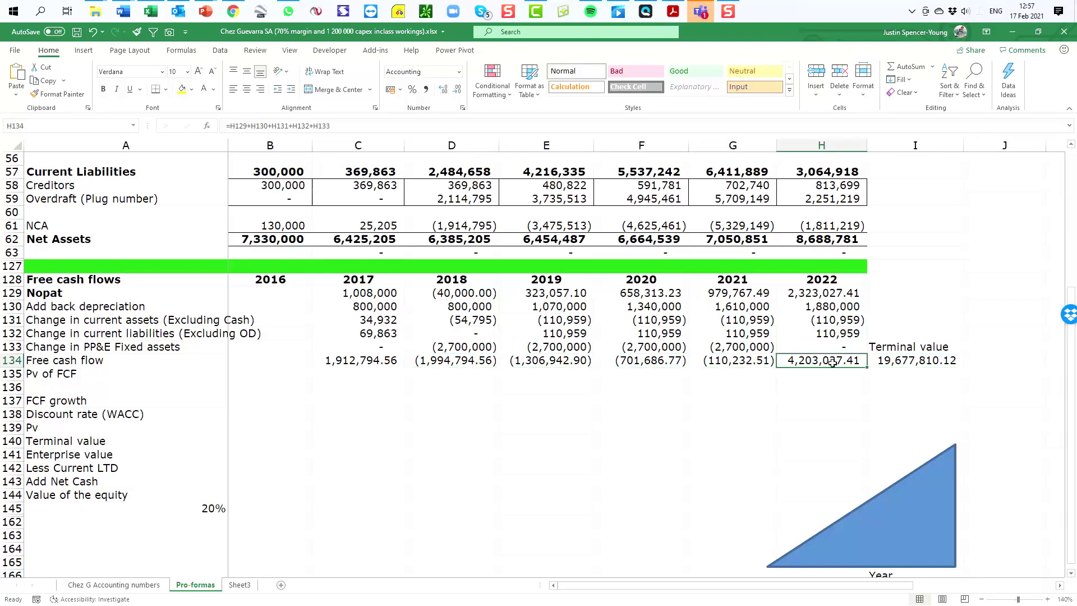
{"action": "left_click", "coordinate": [898, 362]}
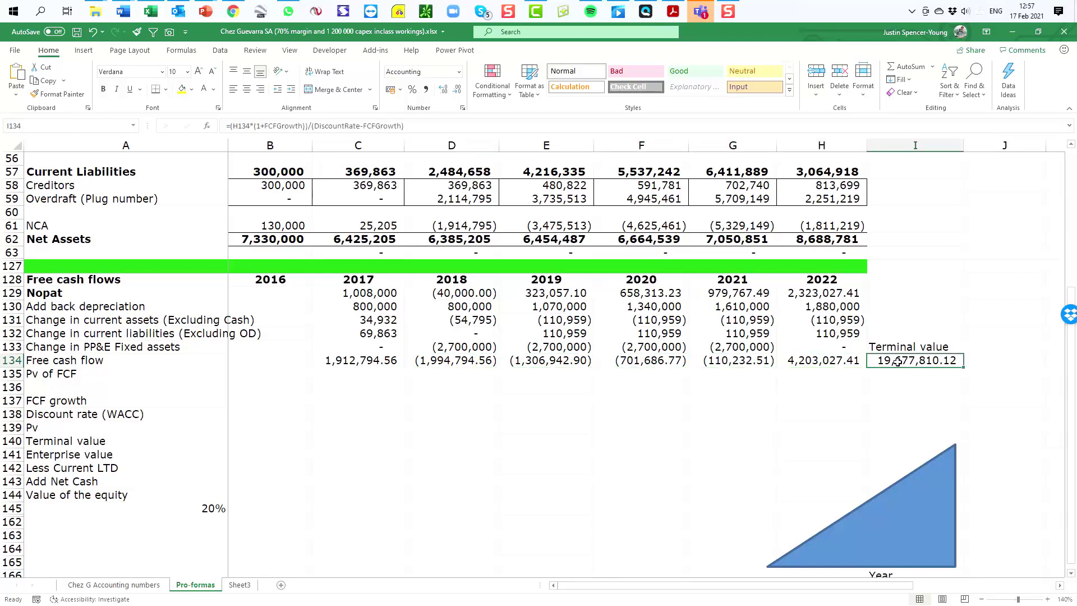